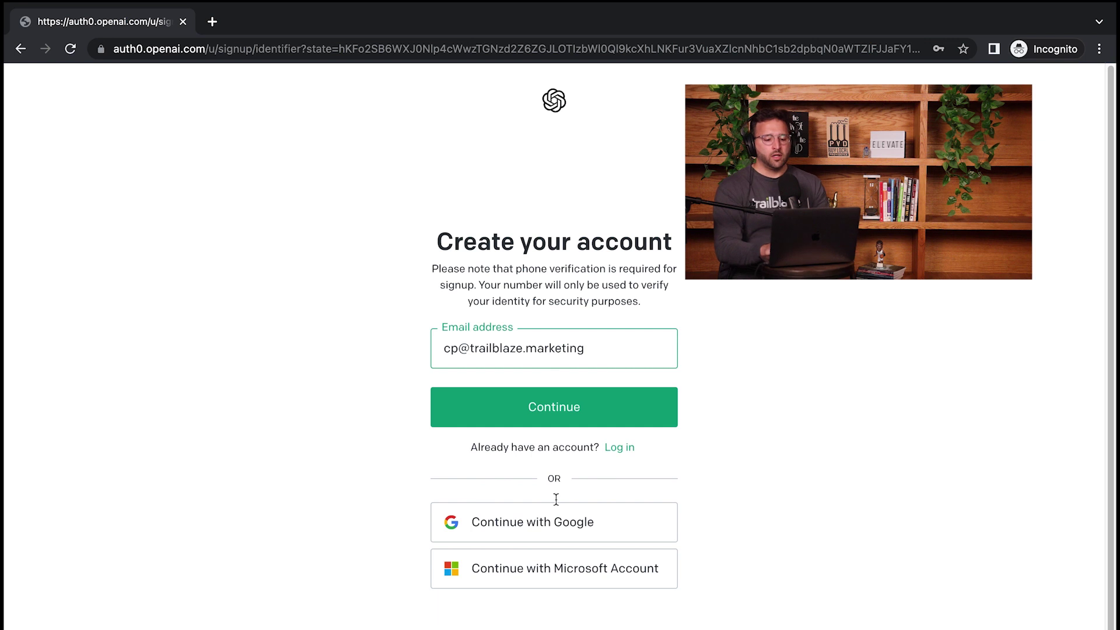
Submit the e-mail, then set an account password of at least 8 characters and continue
{"action": "left_click", "coordinate": [556, 426]}
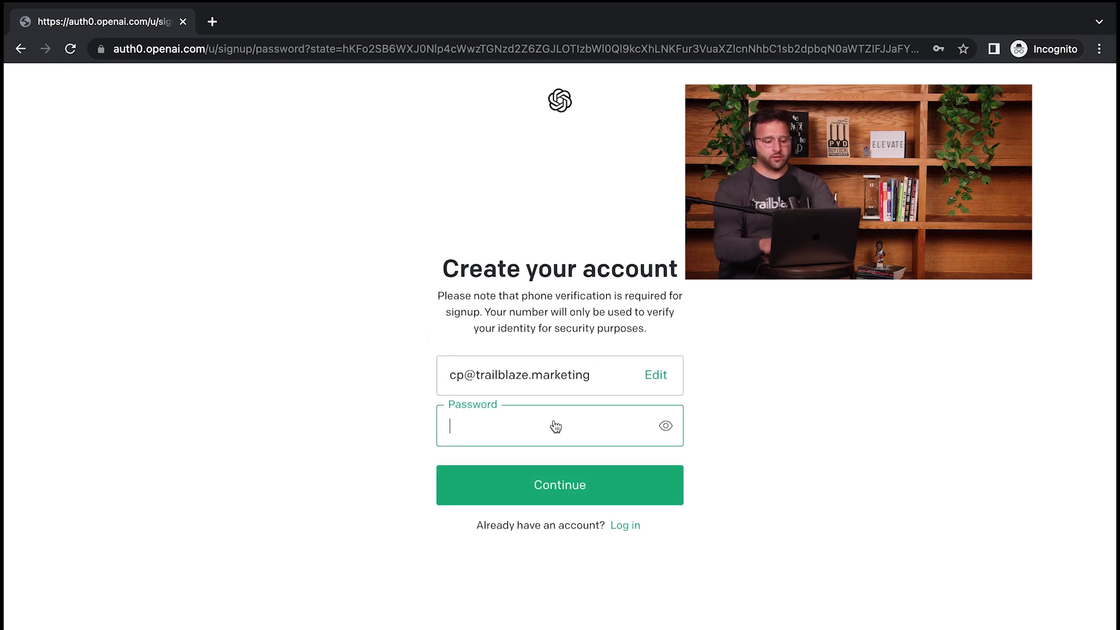
{"action": "type", "text": "••"}
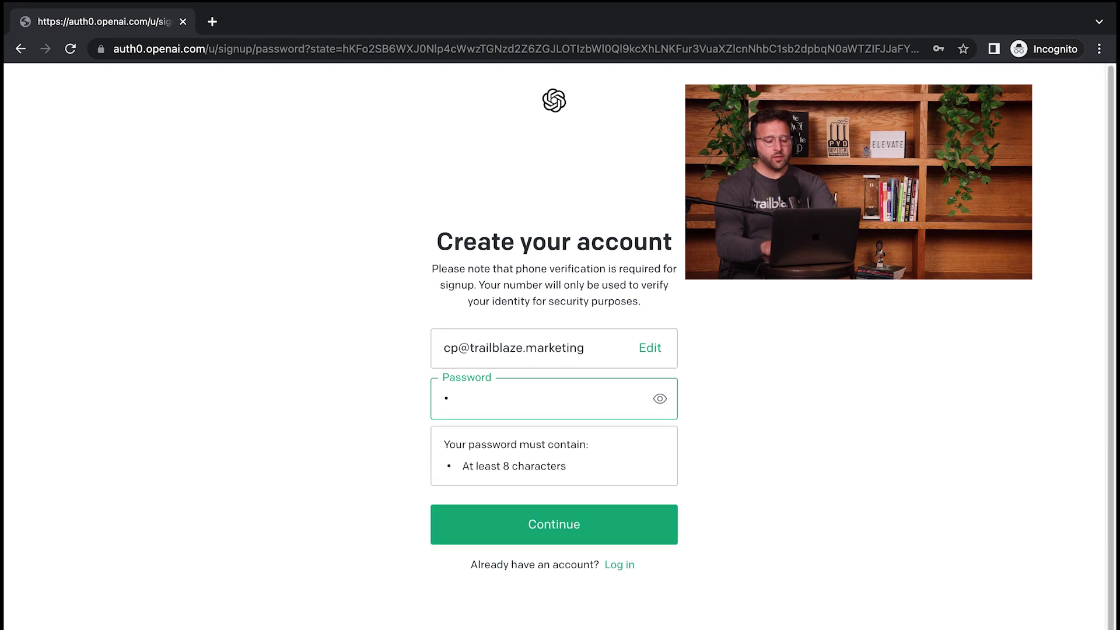
{"action": "type", "text": "••••••"}
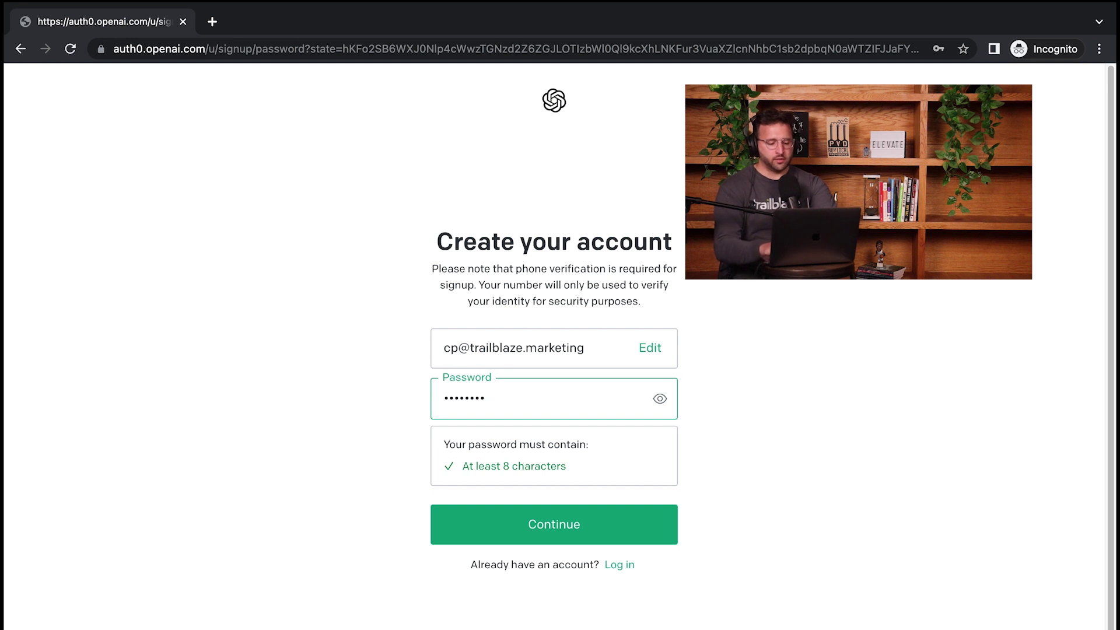
{"action": "type", "text": "••"}
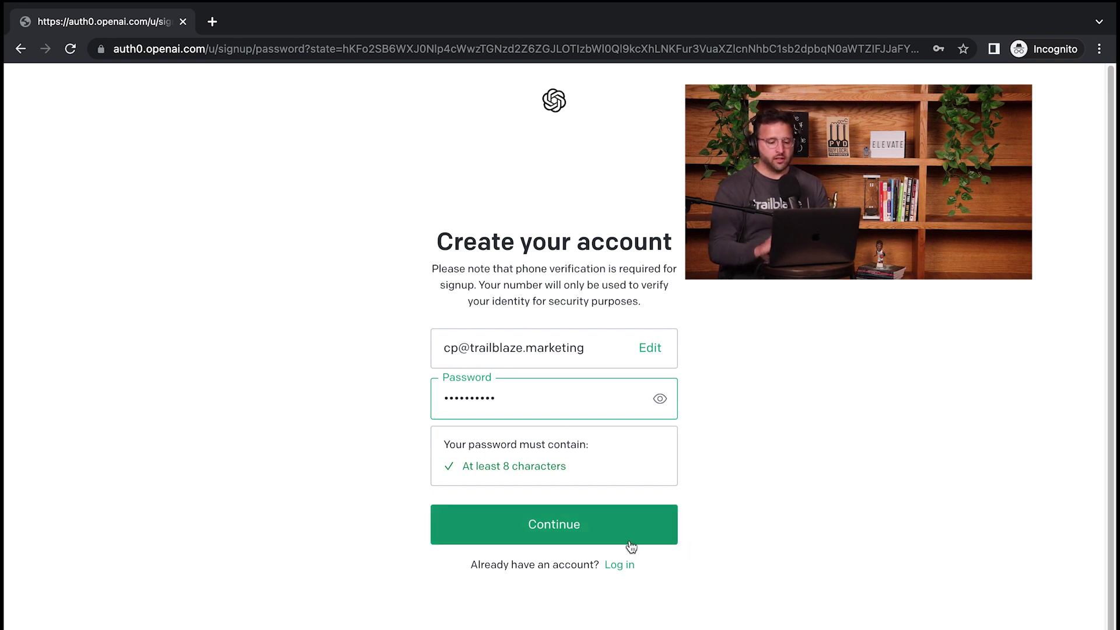
{"action": "left_click", "coordinate": [605, 537]}
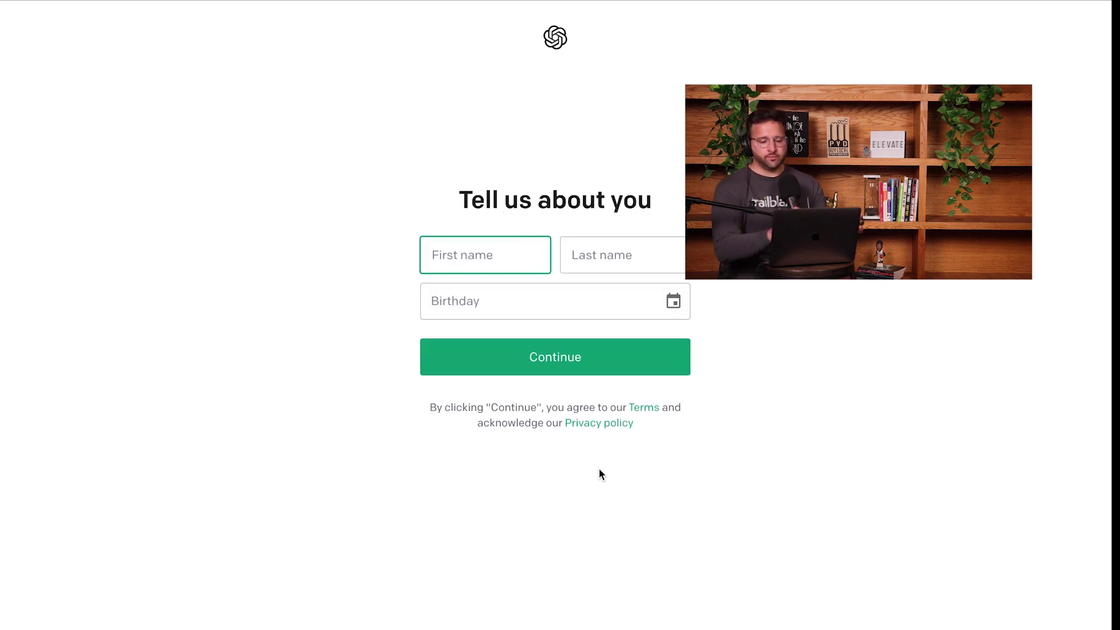
Enter the user's first name, last name and birthday, and submit the personal details
{"action": "key", "text": "Tab"}
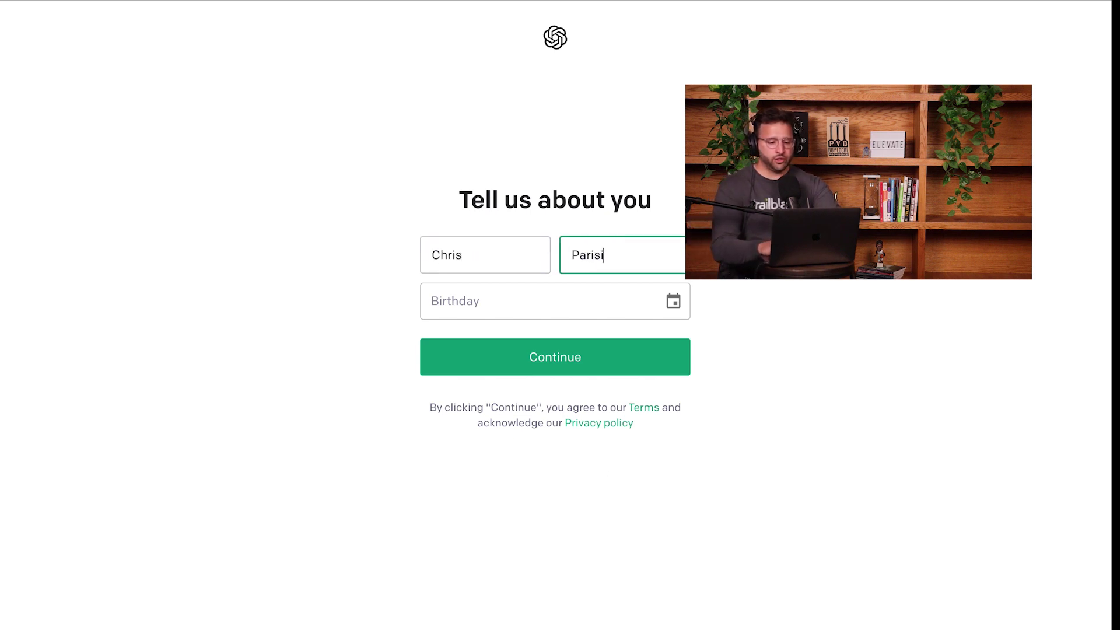
{"action": "key", "text": "Tab"}
{"action": "key", "text": "shift+Tab"}
{"action": "key", "text": "shift+Tab"}
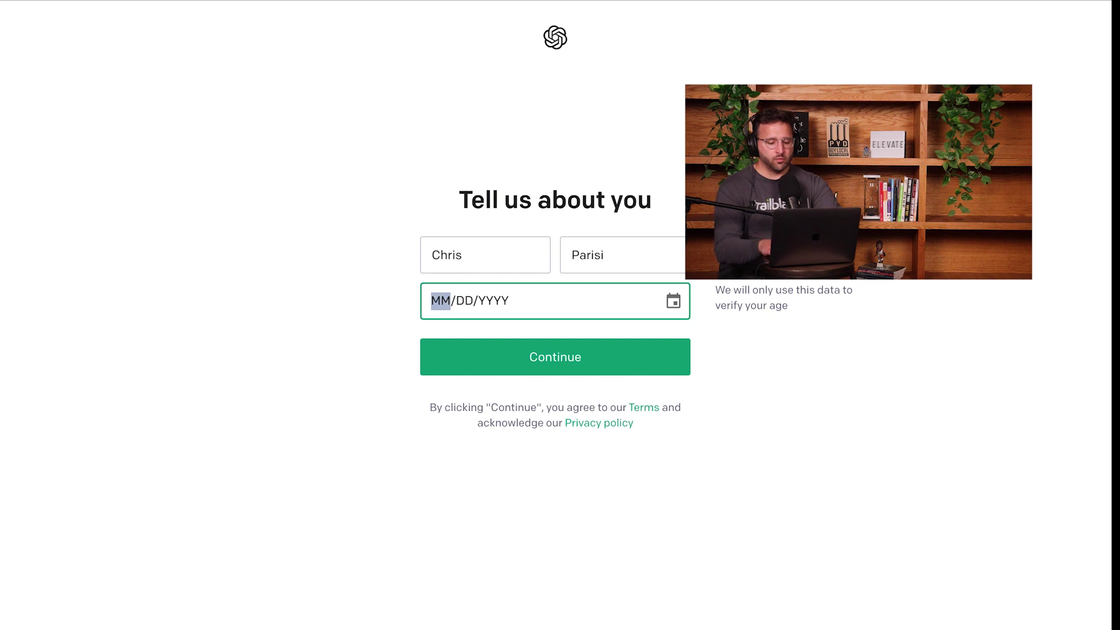
{"action": "type", "text": "••••"}
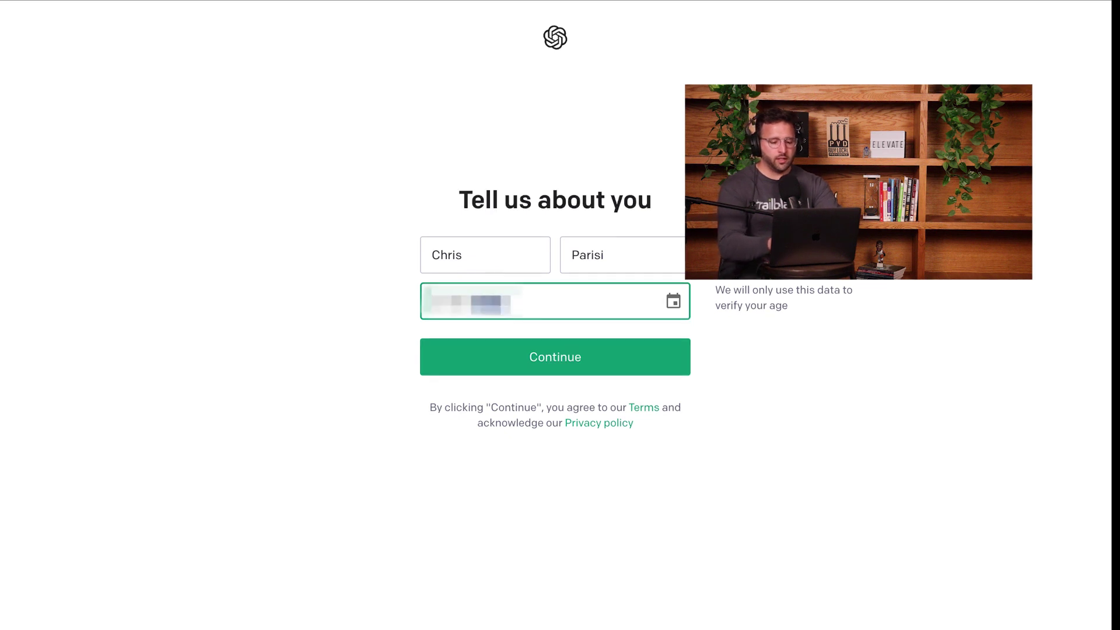
{"action": "left_click", "coordinate": [580, 377]}
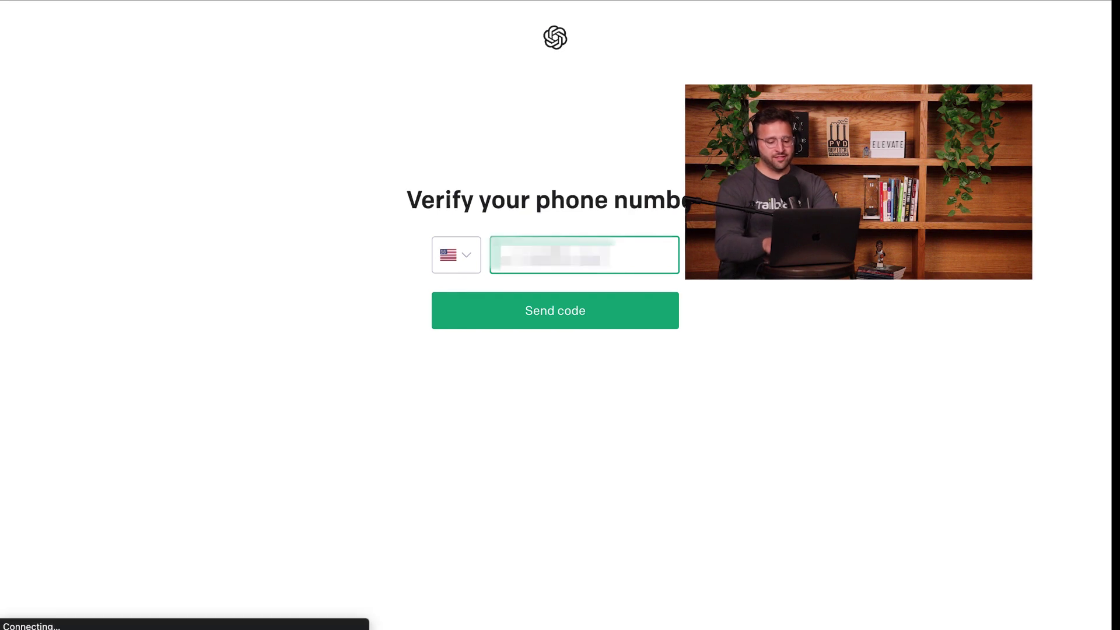
Enter the phone number, request an SMS verification code, and type the received code
{"action": "type", "text": "•••••••••••••••••"}
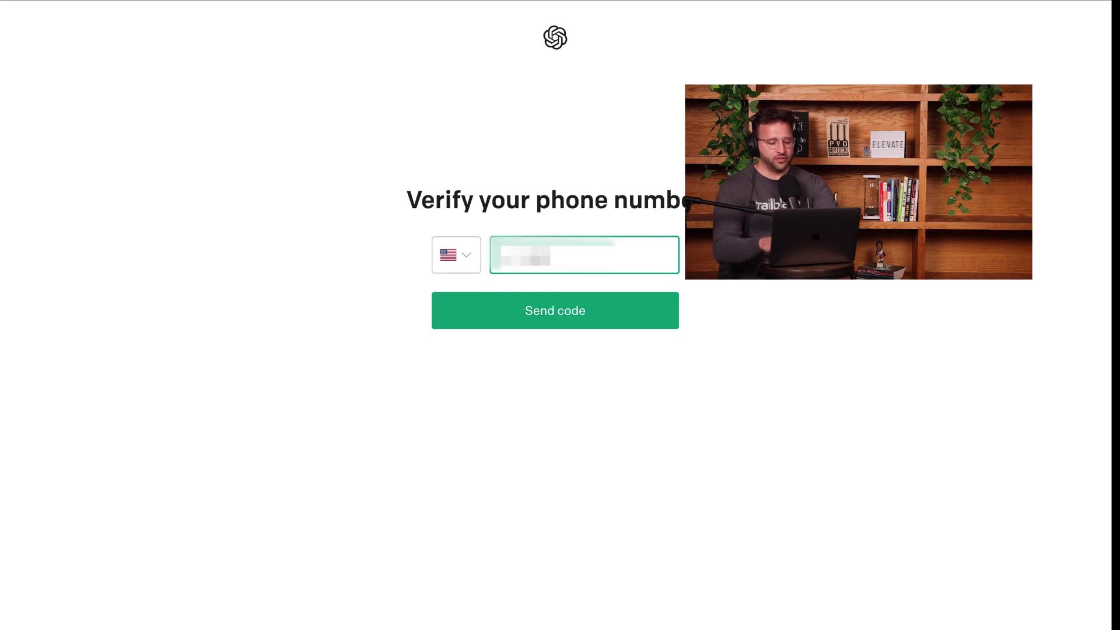
{"action": "type", "text": "••"}
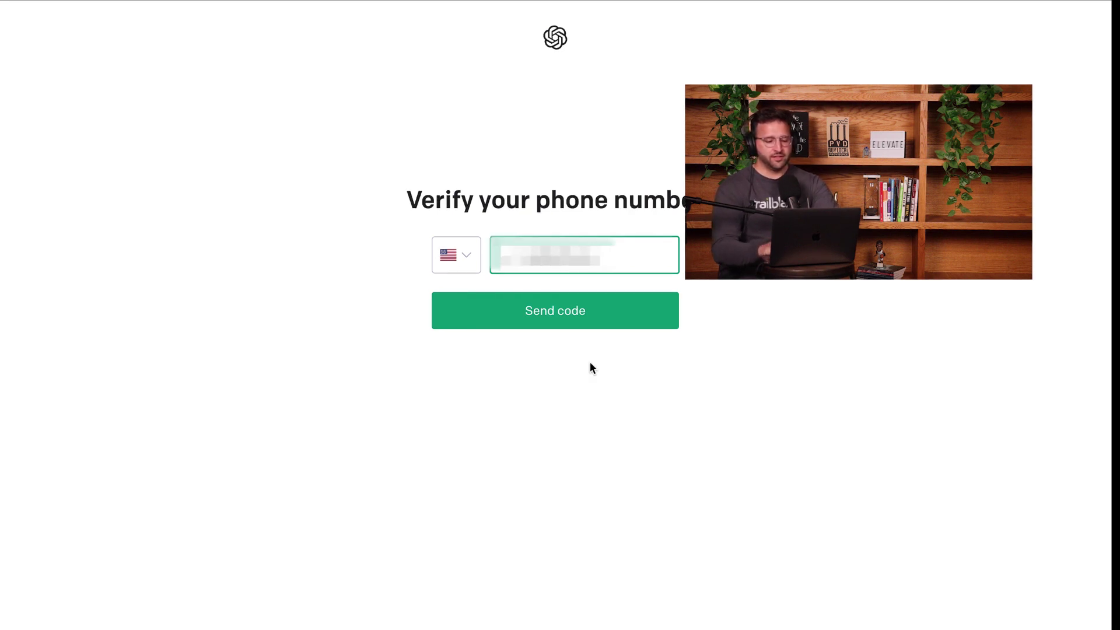
{"action": "left_click", "coordinate": [580, 326]}
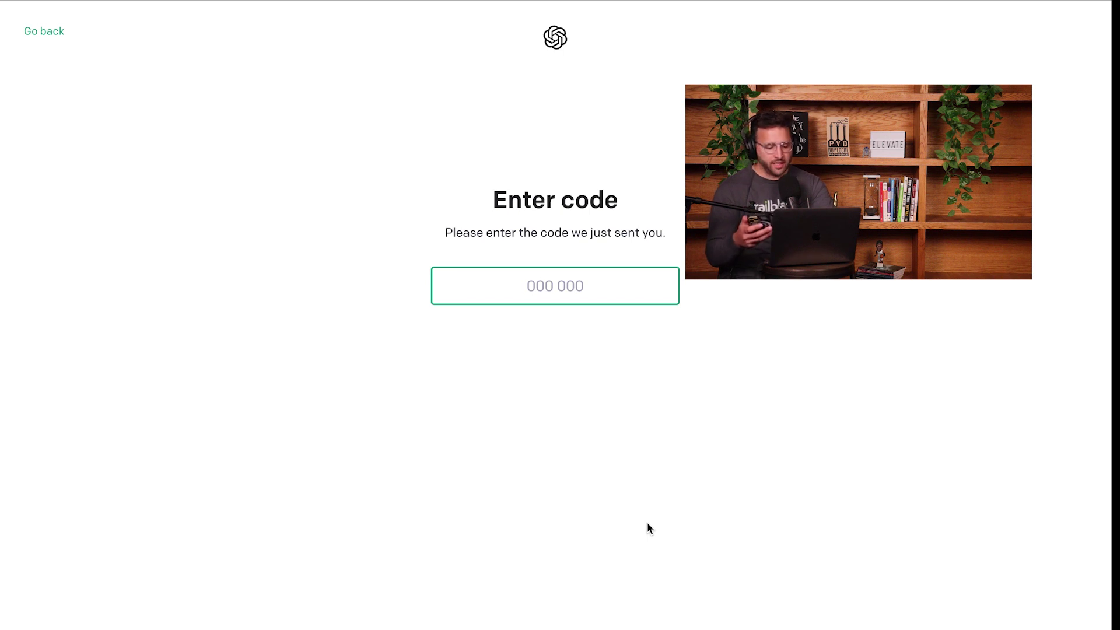
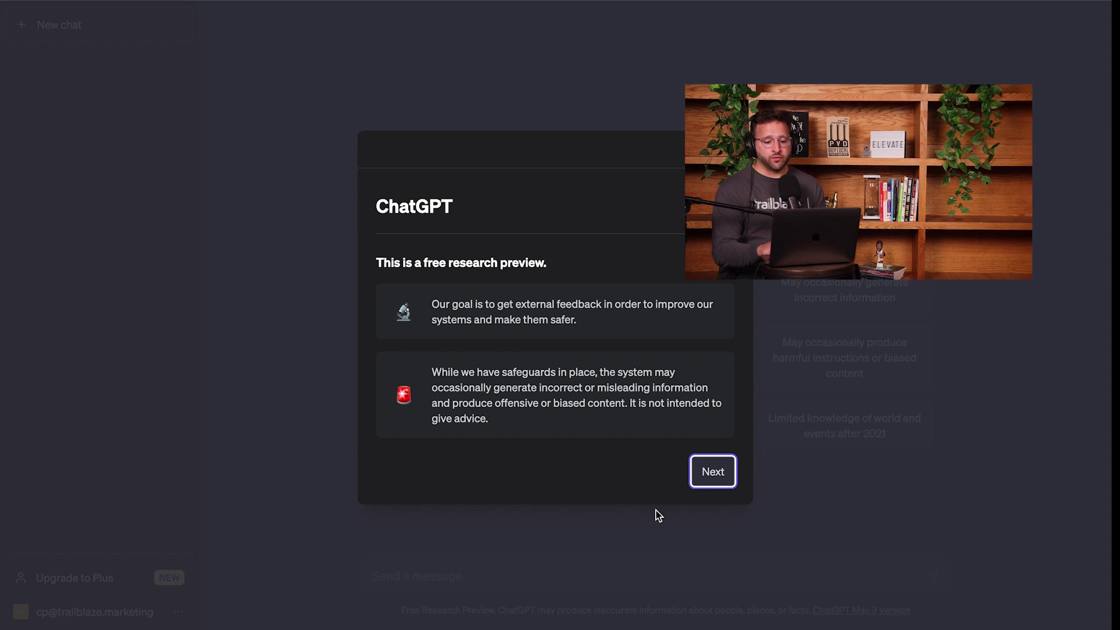
Step through the data-collection and feedback notices and dismiss the welcome dialog
{"action": "left_click", "coordinate": [711, 479]}
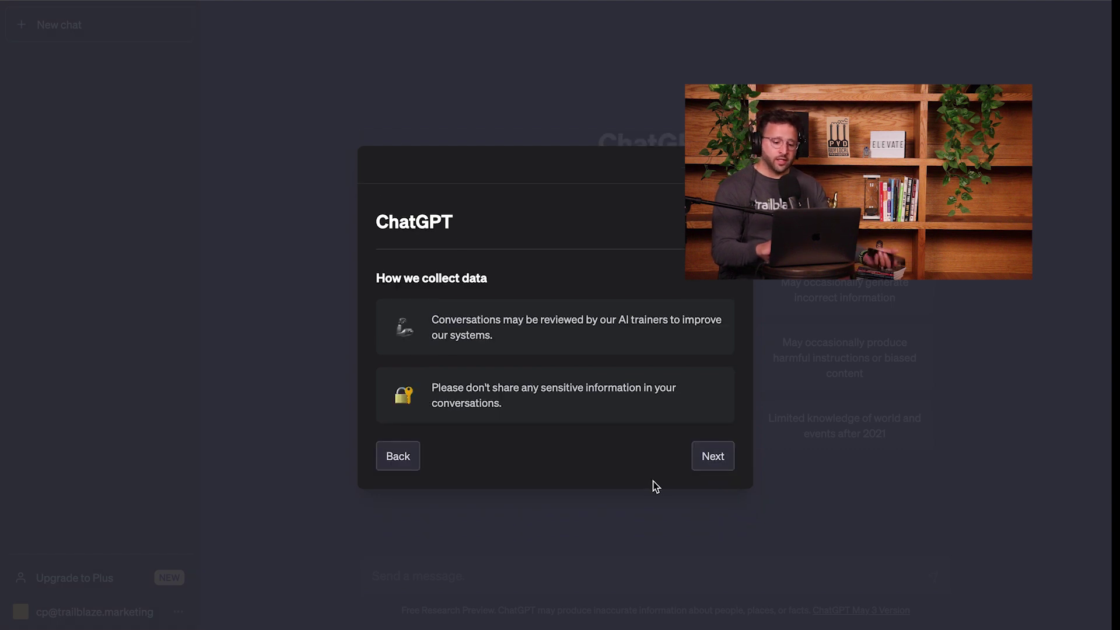
{"action": "left_click", "coordinate": [707, 465]}
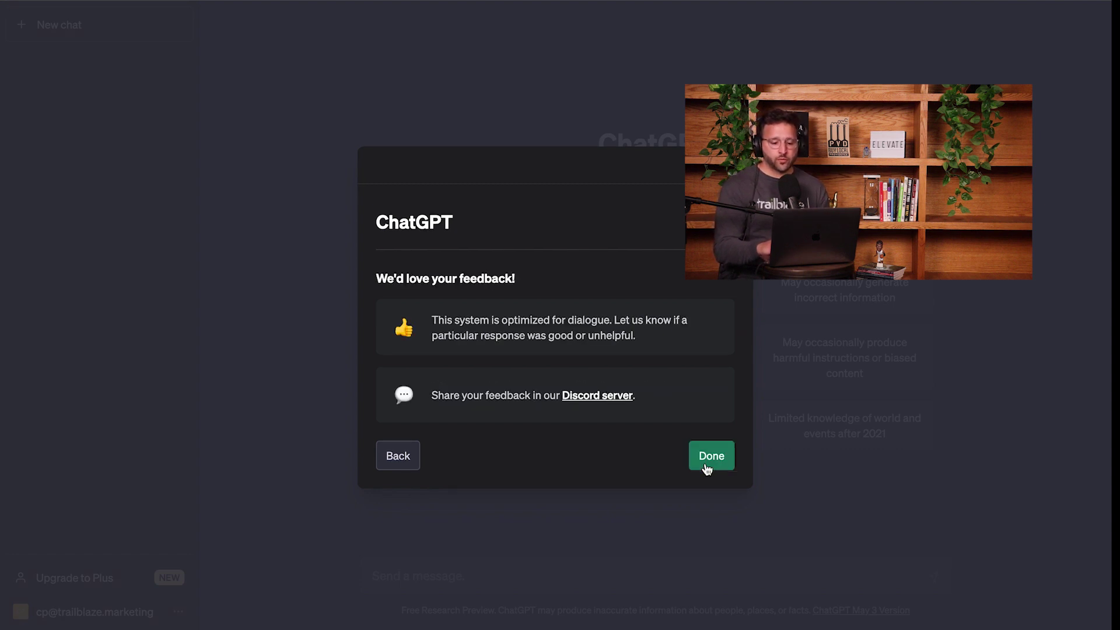
{"action": "left_click", "coordinate": [707, 467]}
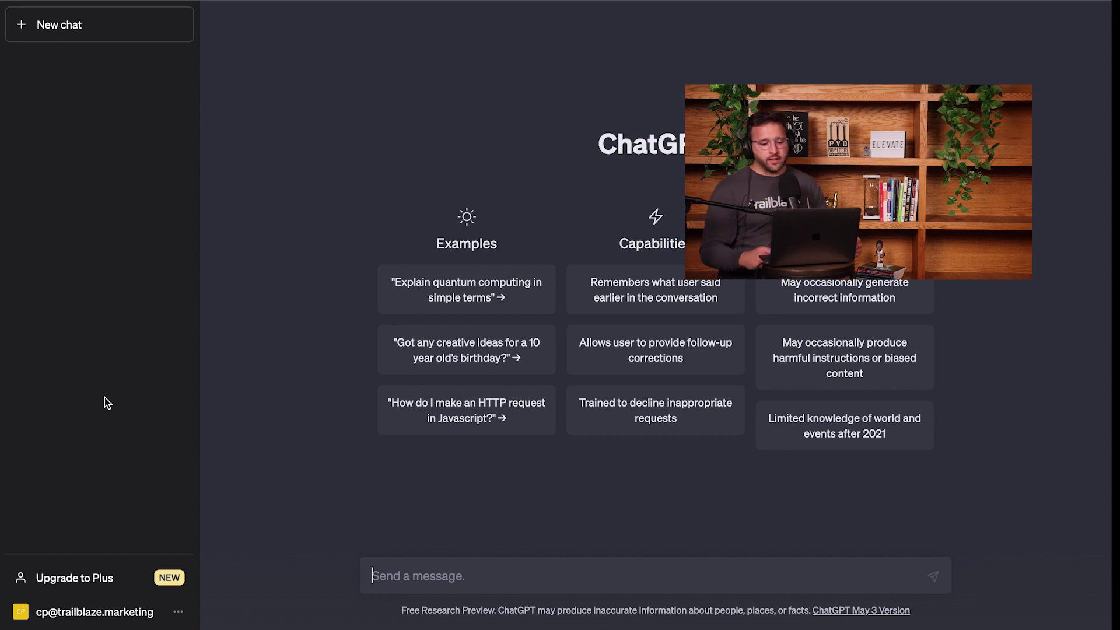
Send an SEO and content expert prompt requesting 3-5 blog topics on businesses adapting AI to grow
{"action": "type", "text": "Y"}
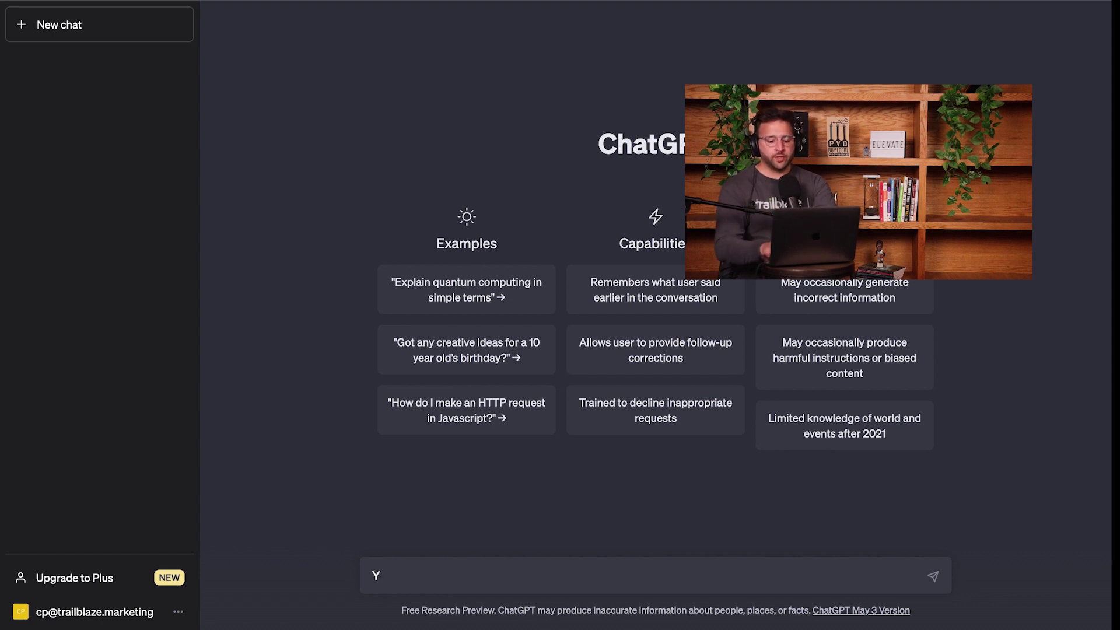
{"action": "type", "text": "ou are a"}
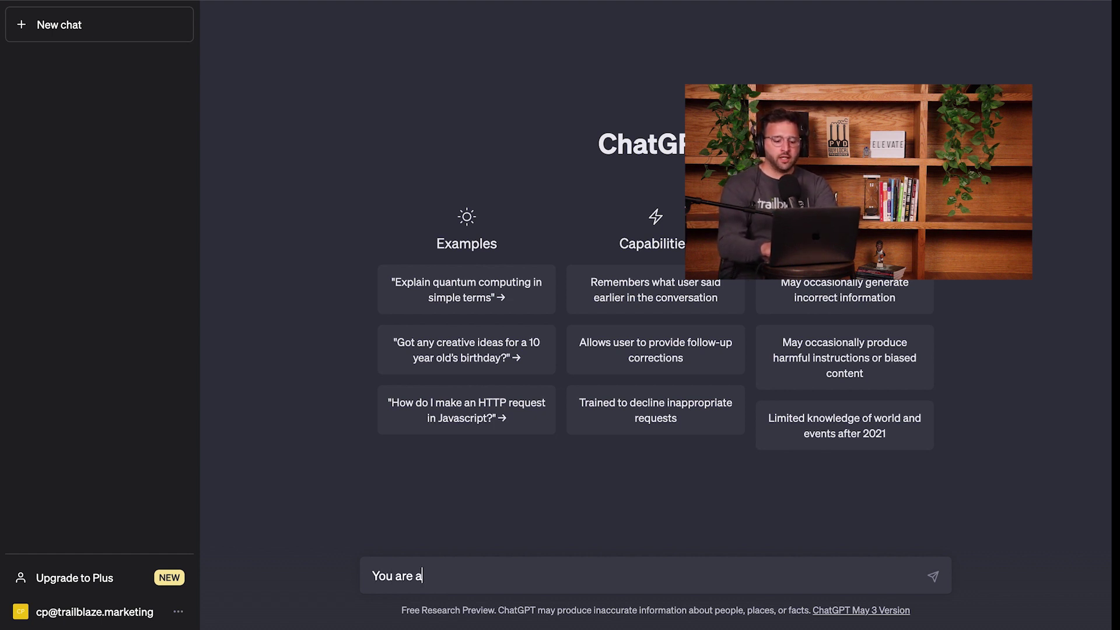
{"action": "type", "text": "n SEO and Content "}
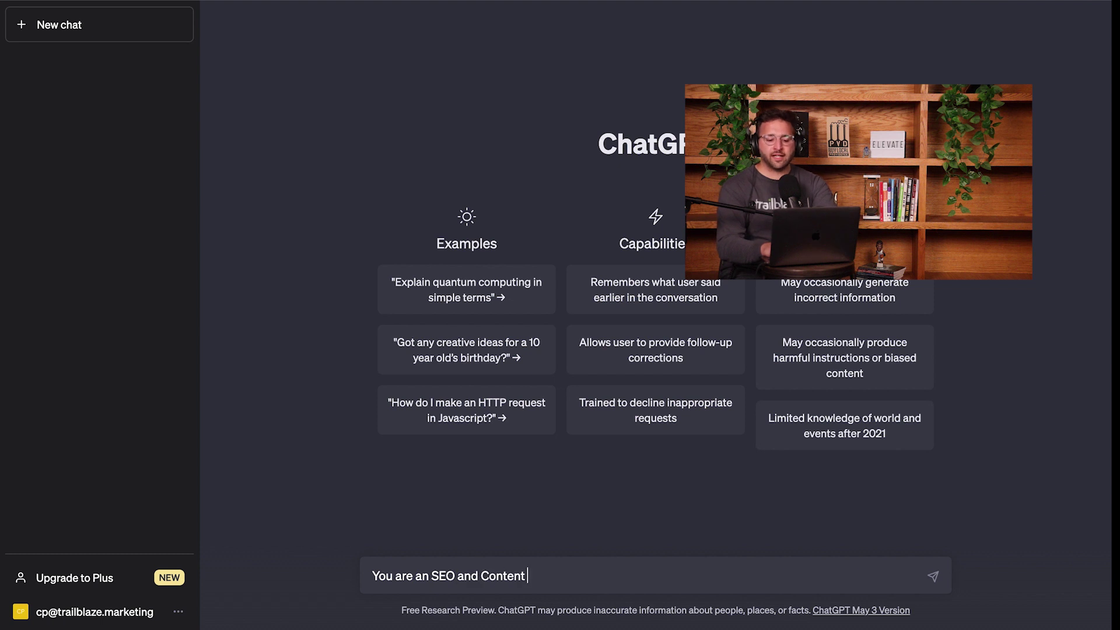
{"action": "type", "text": "Expert. "}
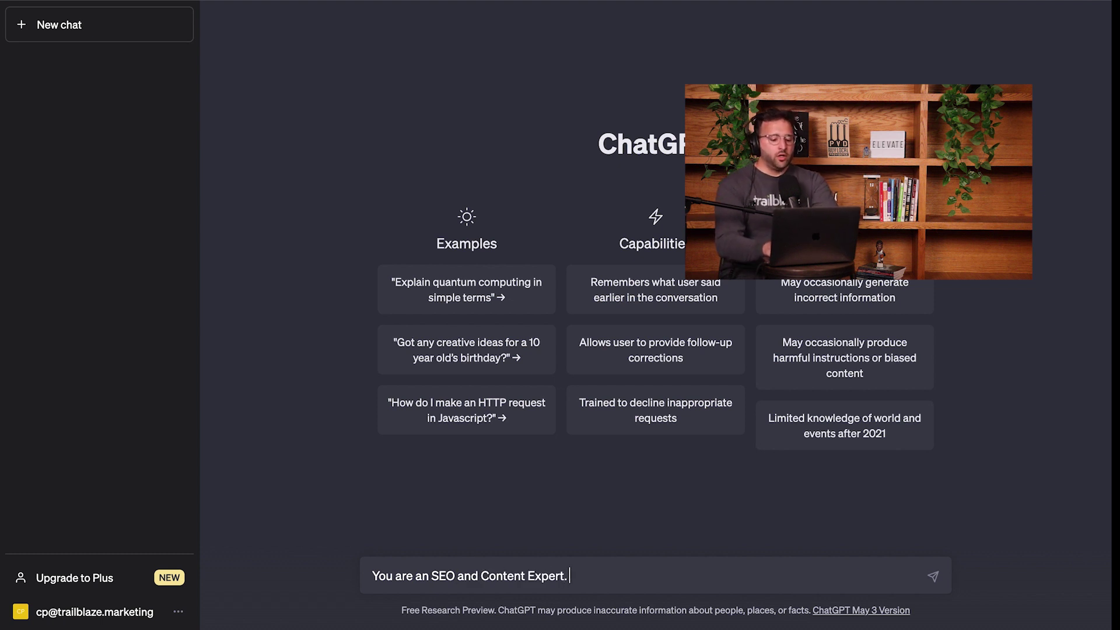
{"action": "type", "text": "We are a digital marketing agency"}
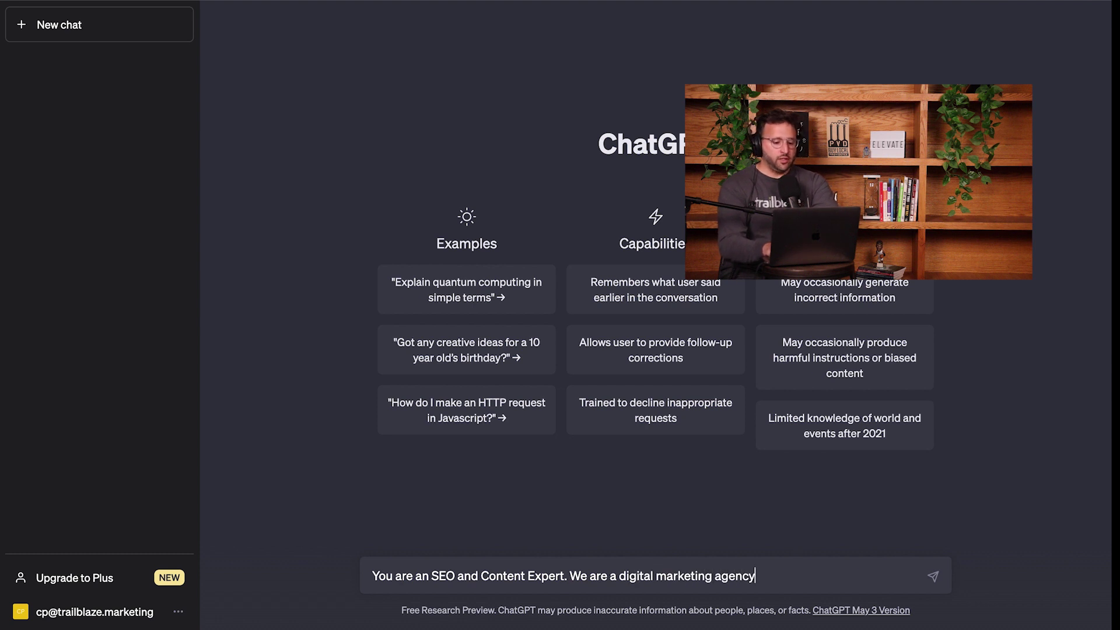
{"action": "type", "text": " and "}
{"action": "type", "text": "we are creating"}
{"action": "type", "text": " blogs around the"}
{"action": "type", "text": " adva"}
{"action": "type", "text": "ncements of AI"}
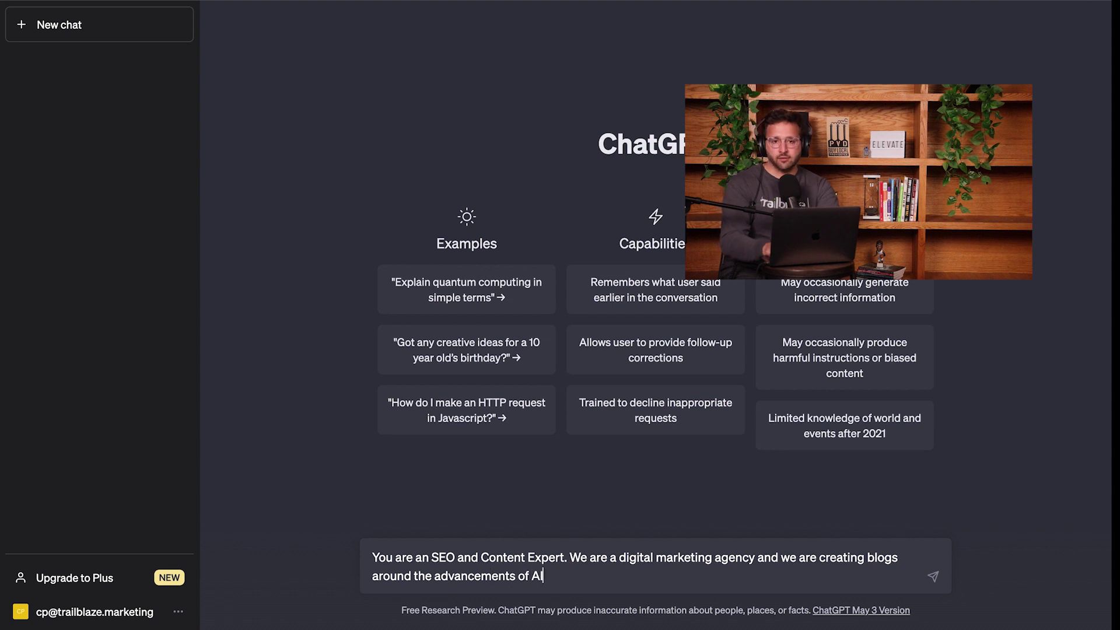
{"action": "type", "text": ". Pleas"}
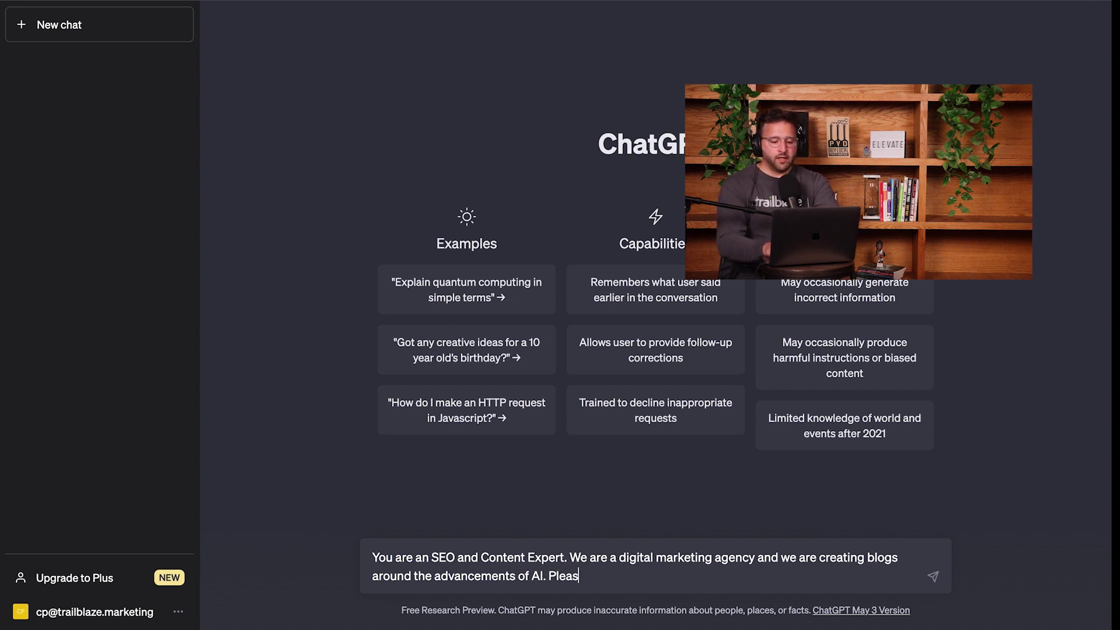
{"action": "type", "text": "e provide 3-5 topics"}
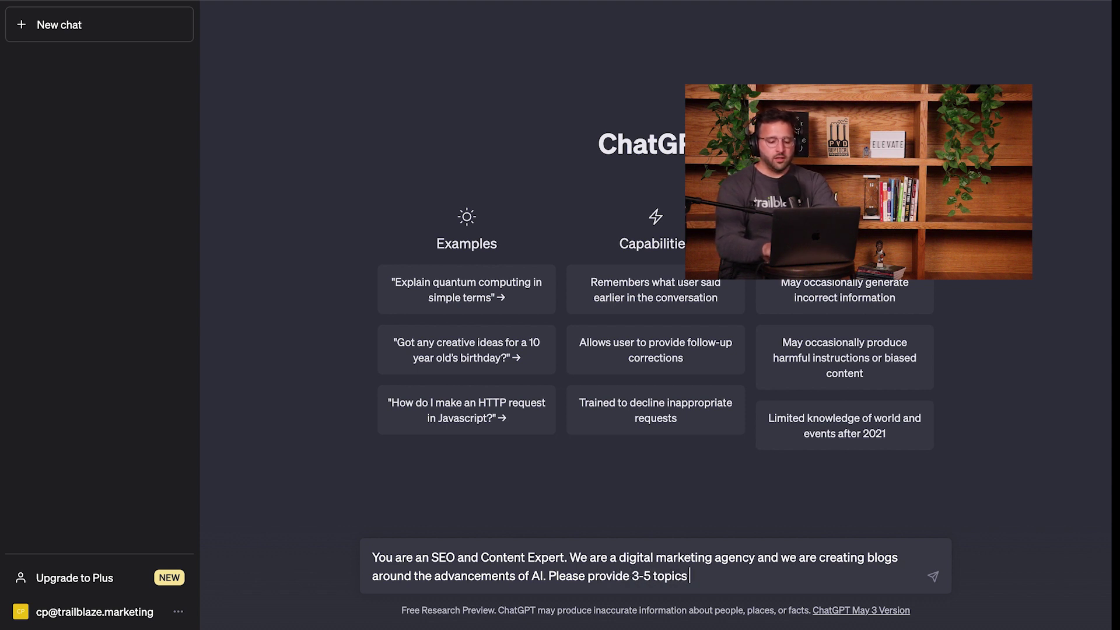
{"action": "type", "text": " on ho"}
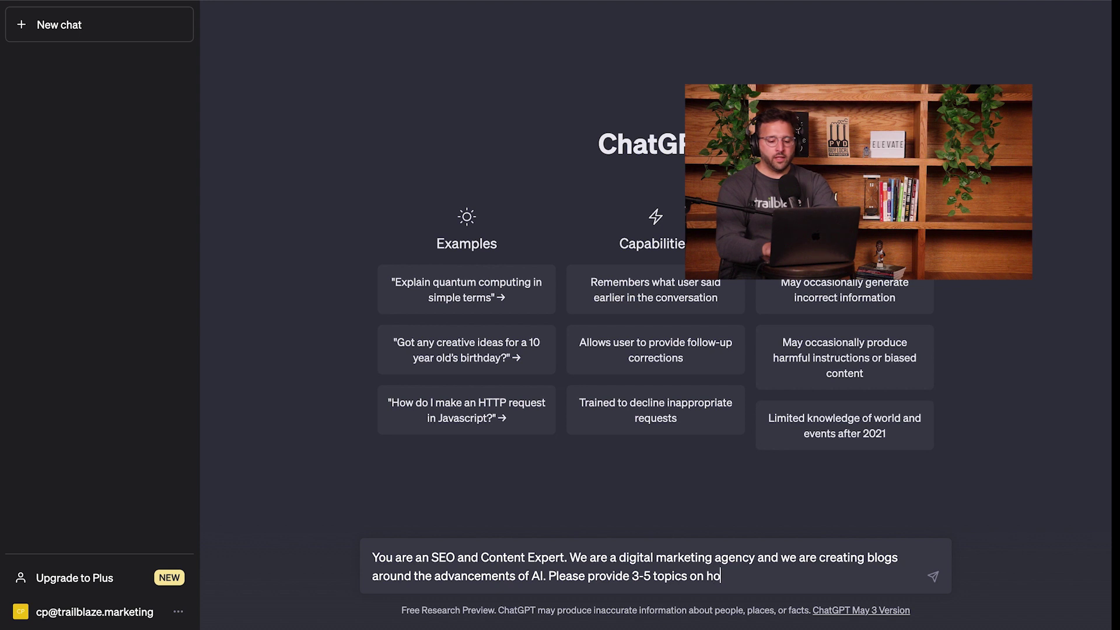
{"action": "type", "text": "w we can help busi"}
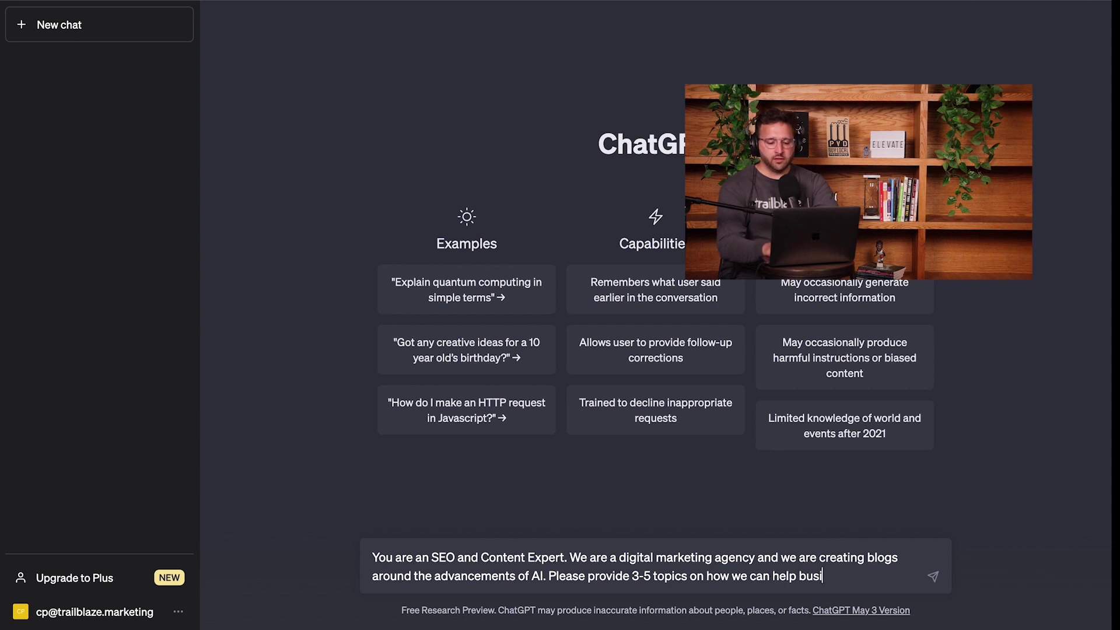
{"action": "type", "text": "nesses ad"}
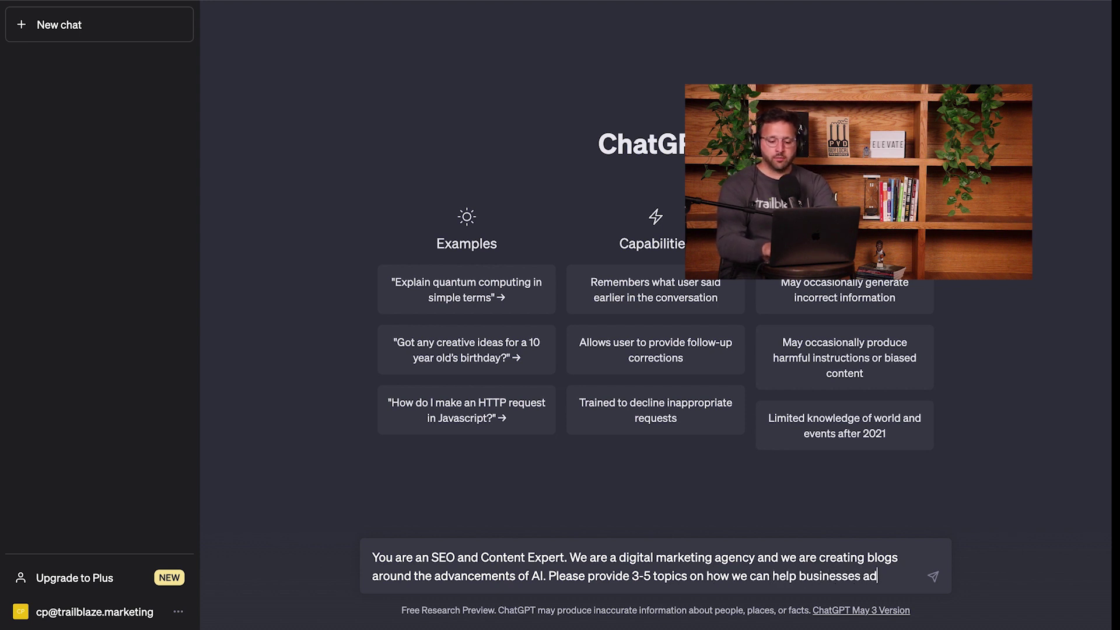
{"action": "type", "text": "apt AI to grow and thrive"}
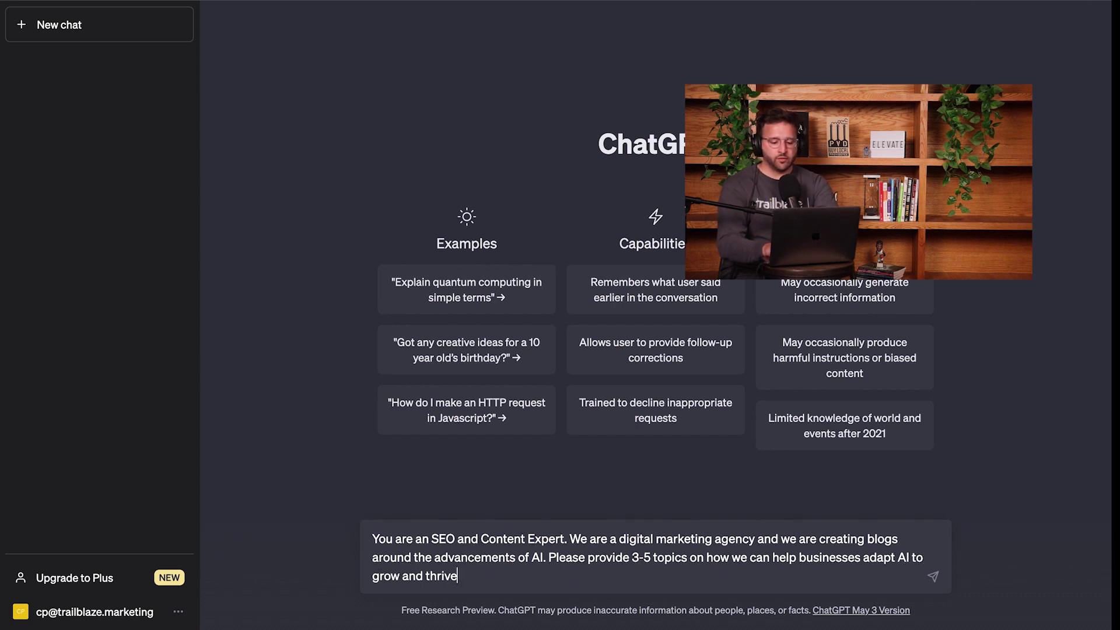
{"action": "type", "text": "."}
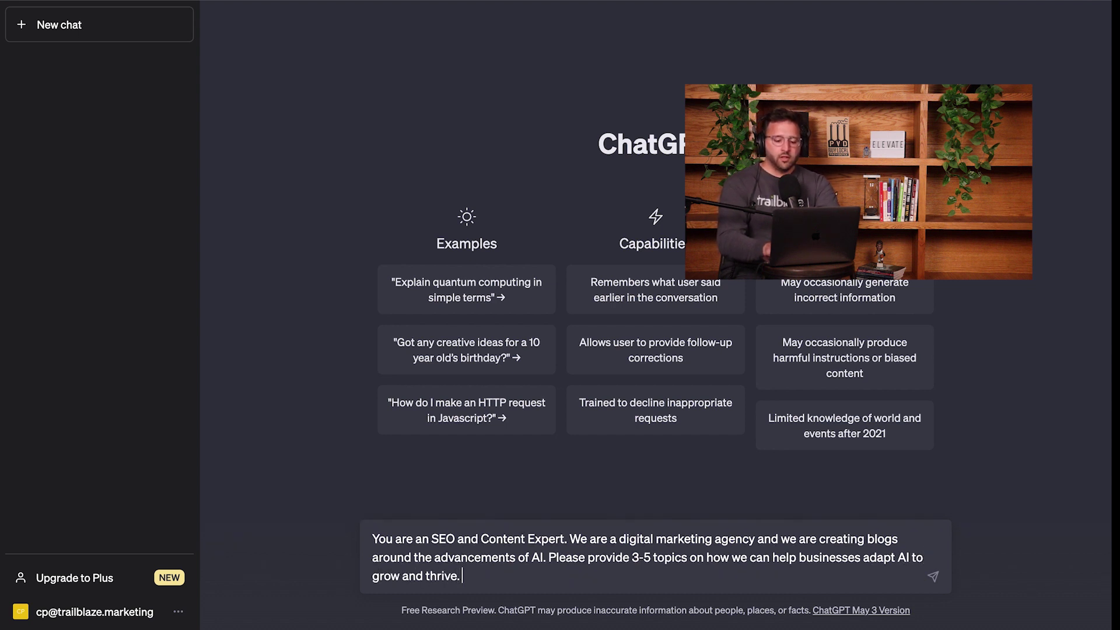
{"action": "key", "text": "Return"}
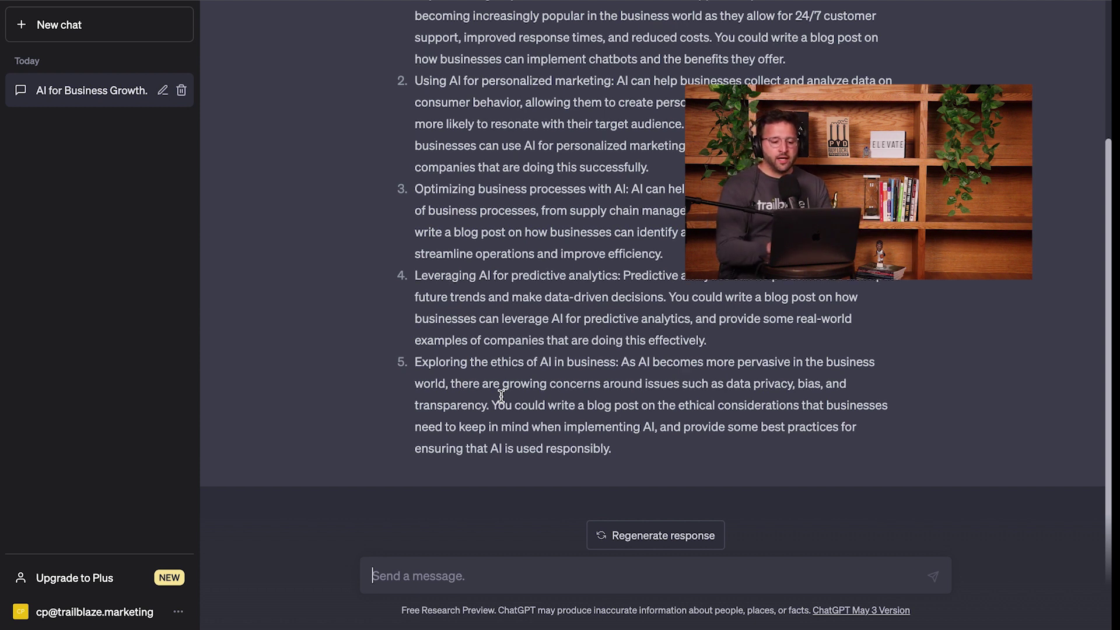
Read through the five suggested AI blog topics, from chatbots for customer support to AI ethics
{"action": "scroll", "coordinate": [501, 396], "scroll_direction": "up", "scroll_amount": 3}
{"action": "scroll", "coordinate": [501, 396], "scroll_direction": "down", "scroll_amount": 3}
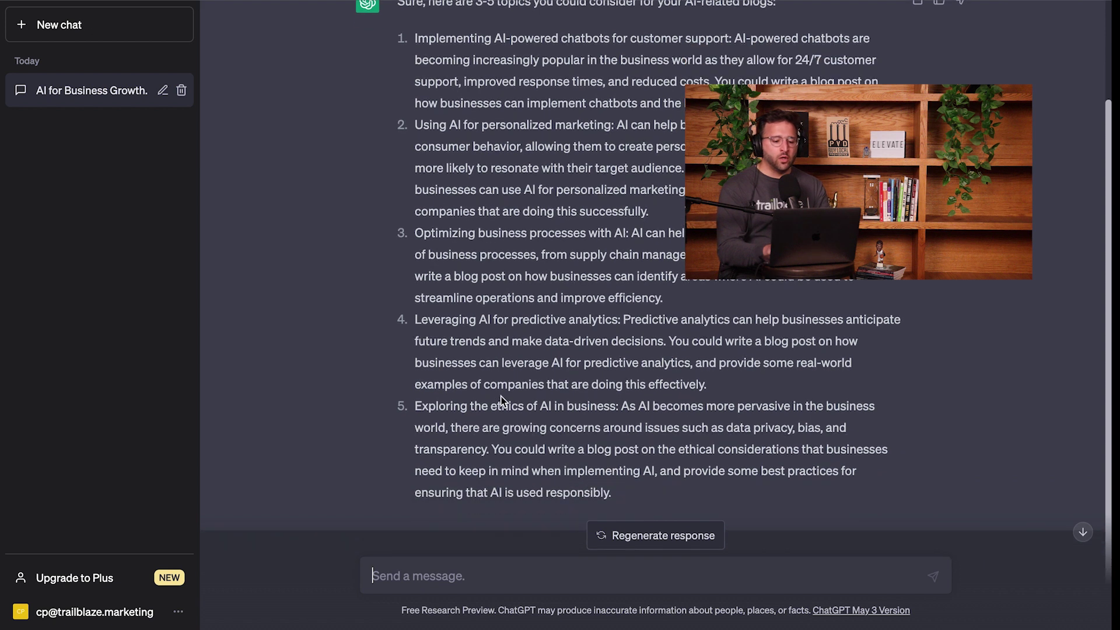
Ask for a blog outline on topic #3, optimizing business processes with AI
{"action": "type", "text": "O"}
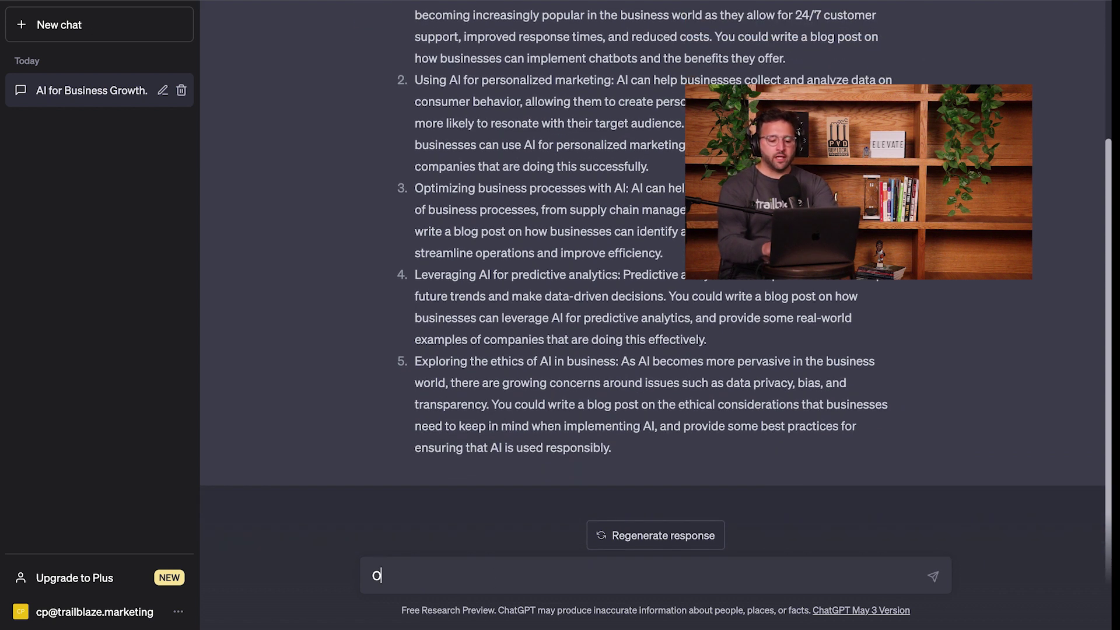
{"action": "type", "text": "kay great I love to"}
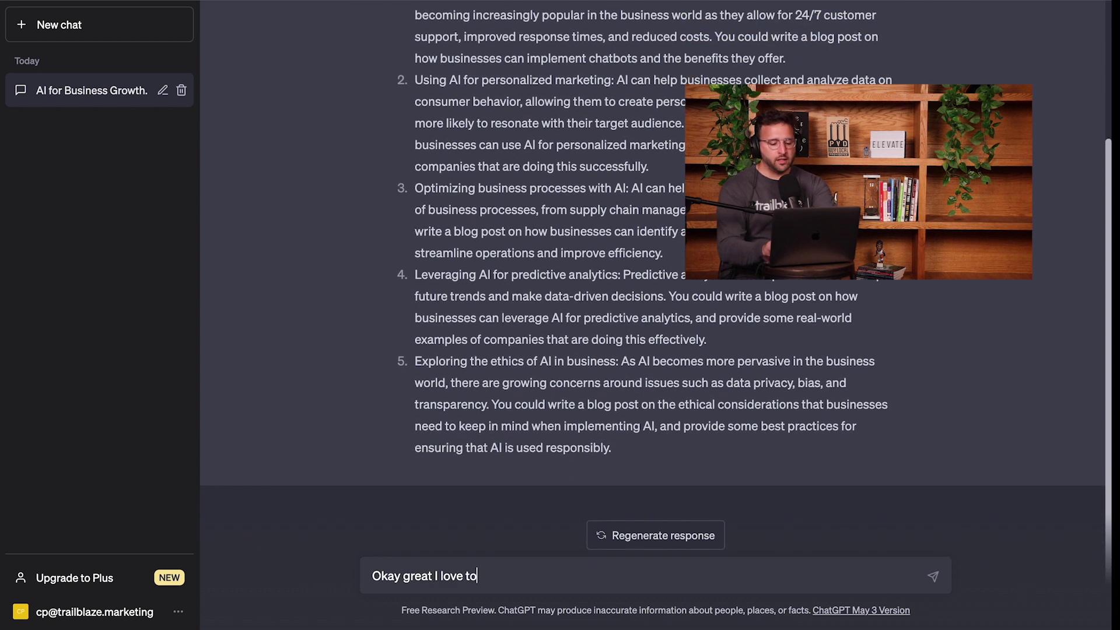
{"action": "type", "text": "pic #3"}
{"action": "type", "text": ","}
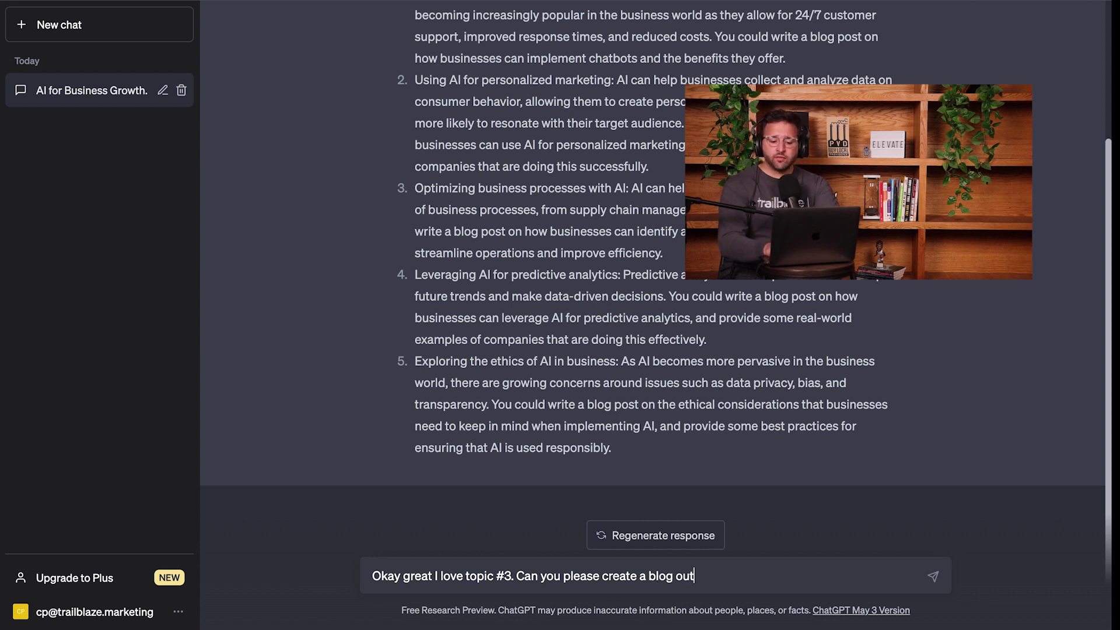
{"action": "type", "text": "?"}
{"action": "key", "text": "Return"}
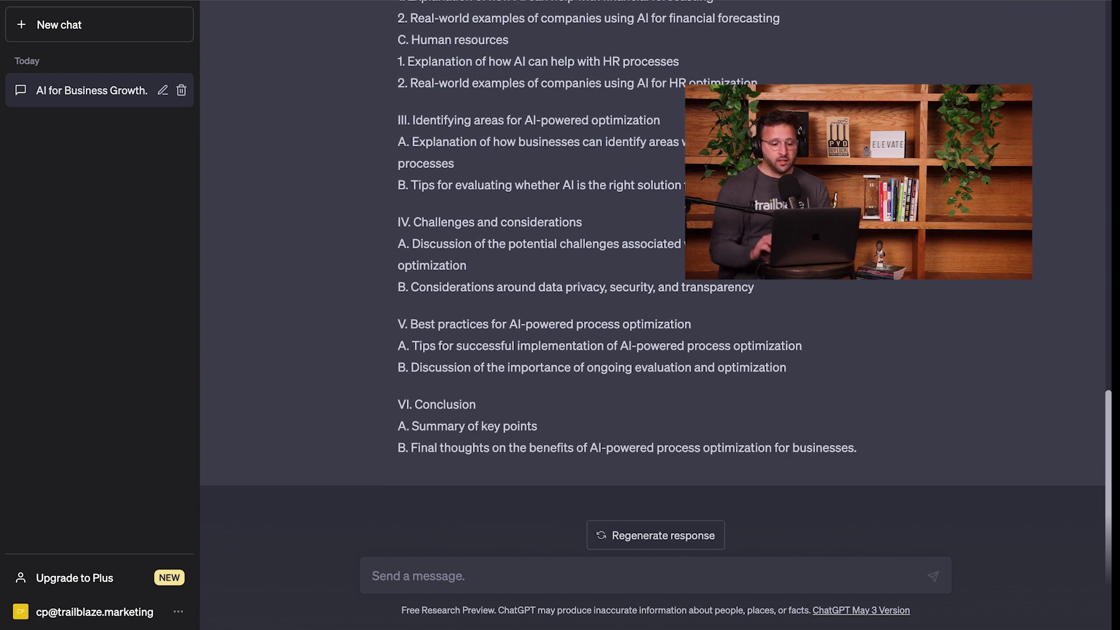
Request a 250-300 word intro for the first section of the topic #3 outline
{"action": "scroll", "coordinate": [466, 316], "scroll_direction": "up", "scroll_amount": 5}
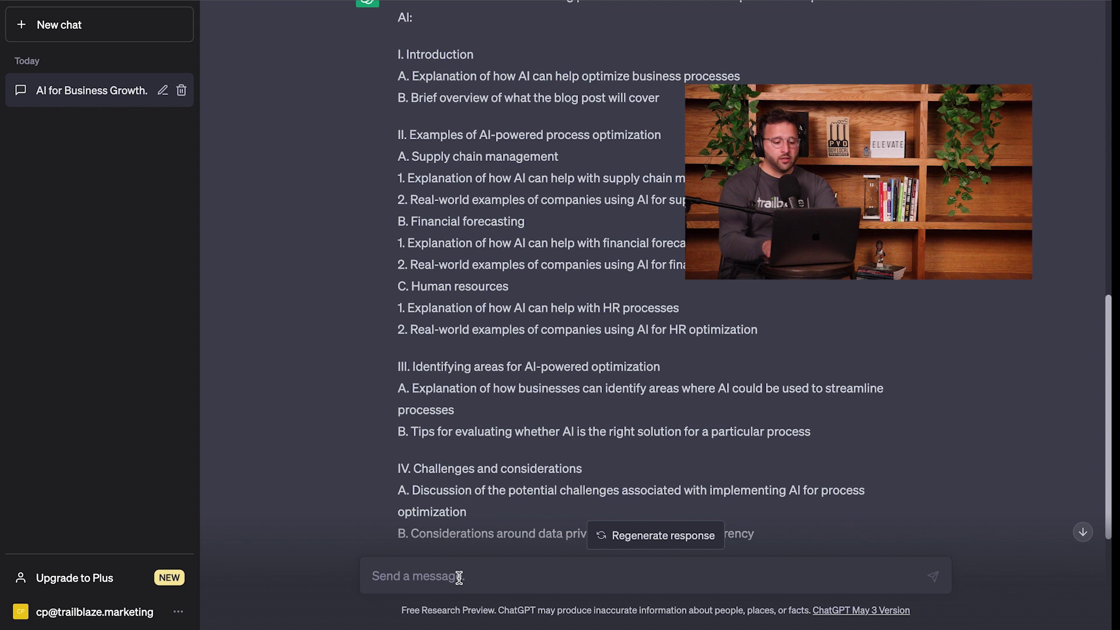
{"action": "type", "text": "Great you rock! Can you"}
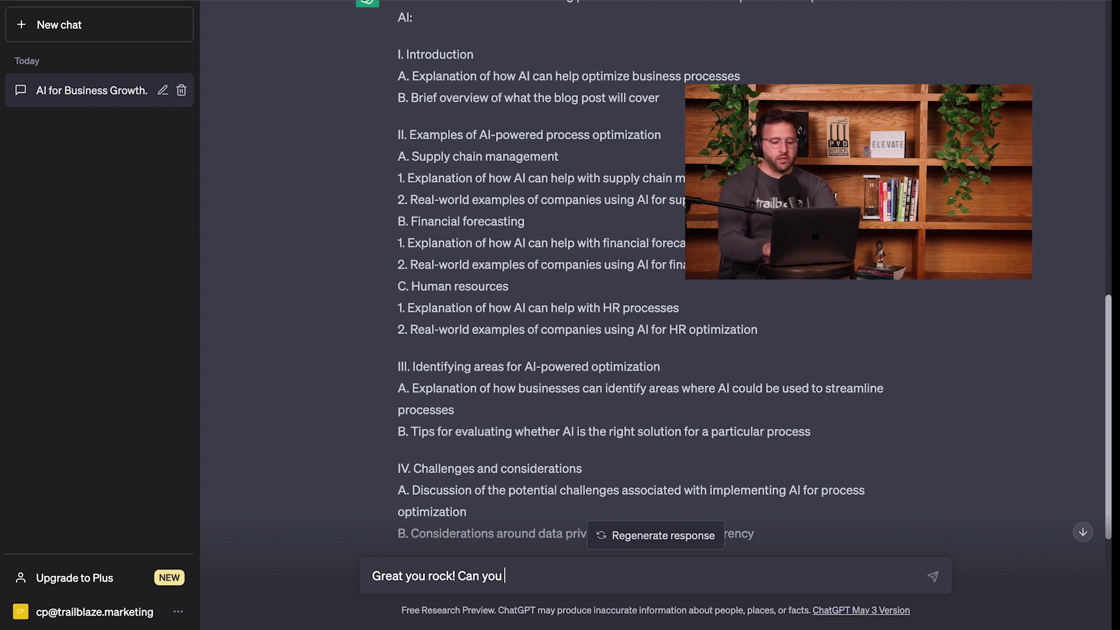
{"action": "type", "text": "ase provide a 250-300 word intro for the firs"}
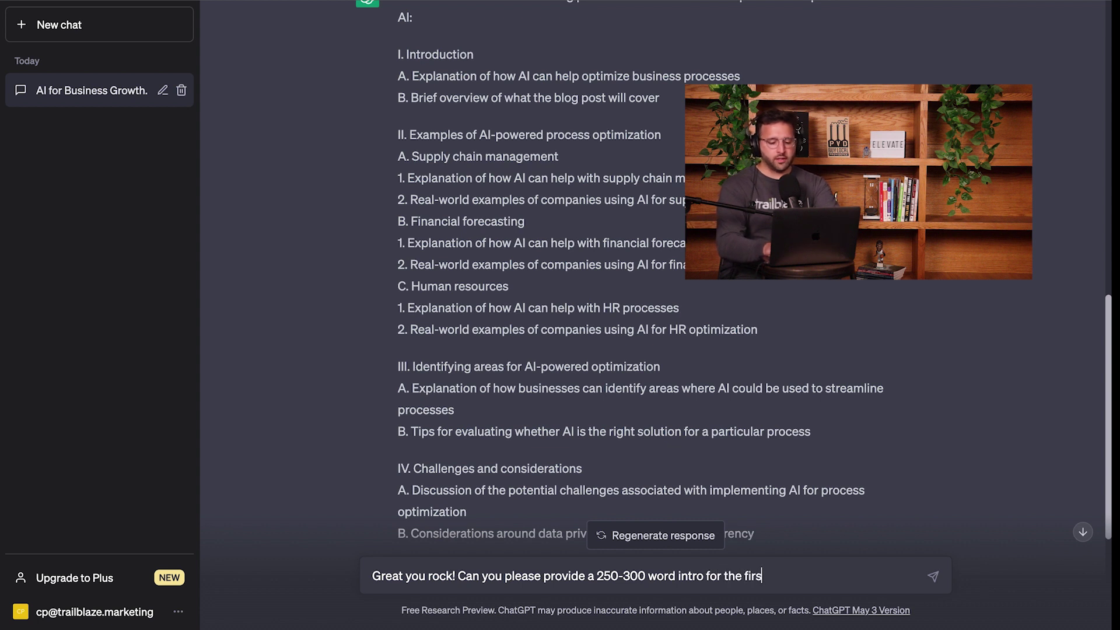
{"action": "type", "text": "ction?"}
{"action": "key", "text": "Return"}
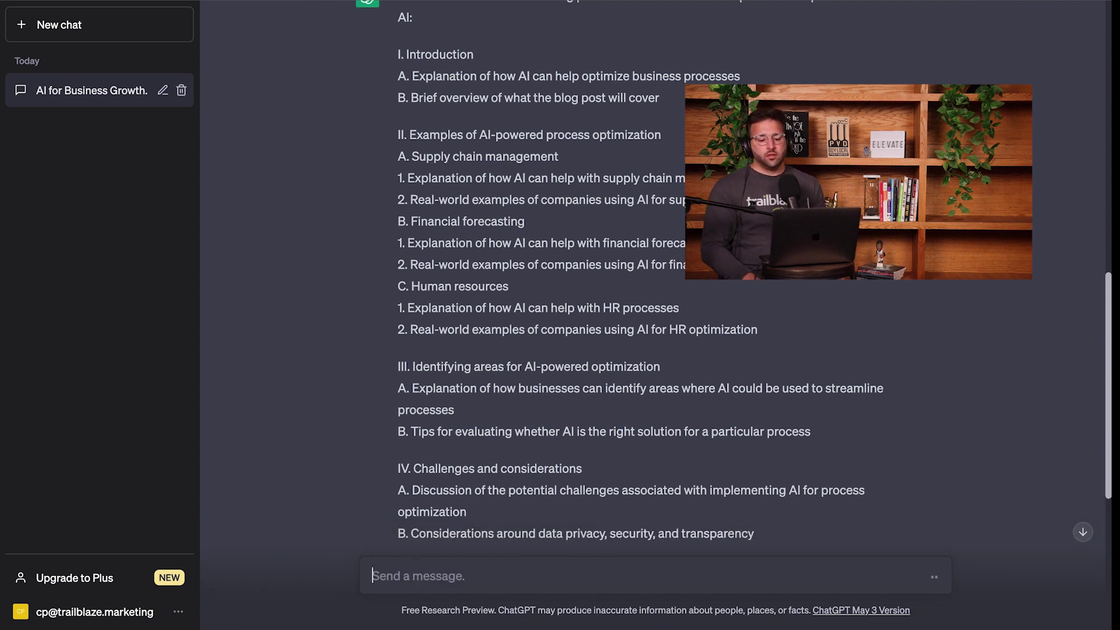